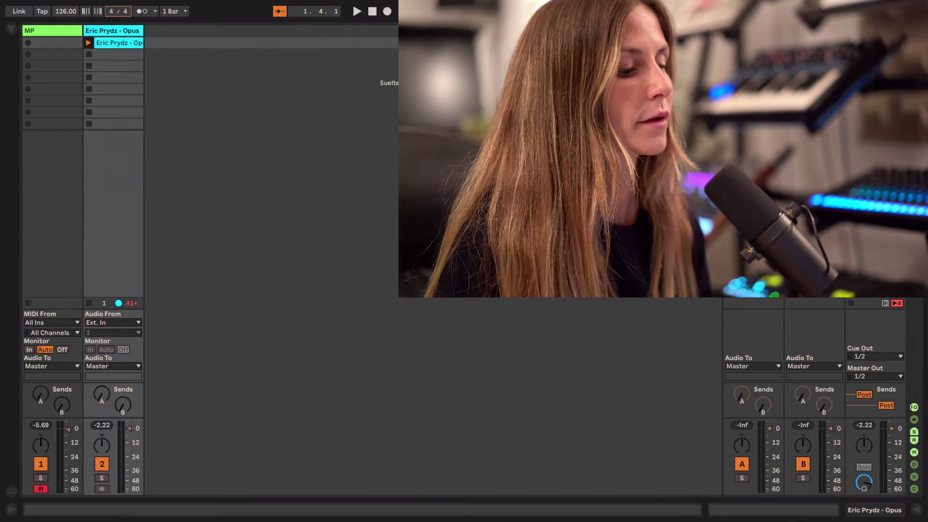
- Play the Eric Prydz - Opus reference clip for about 15 bars, and stop it
click(192, 114)
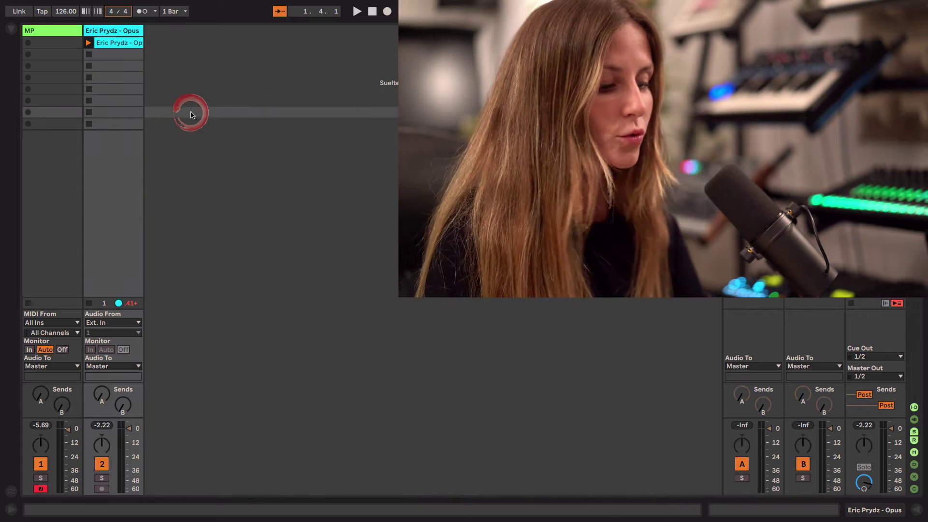
key(space)
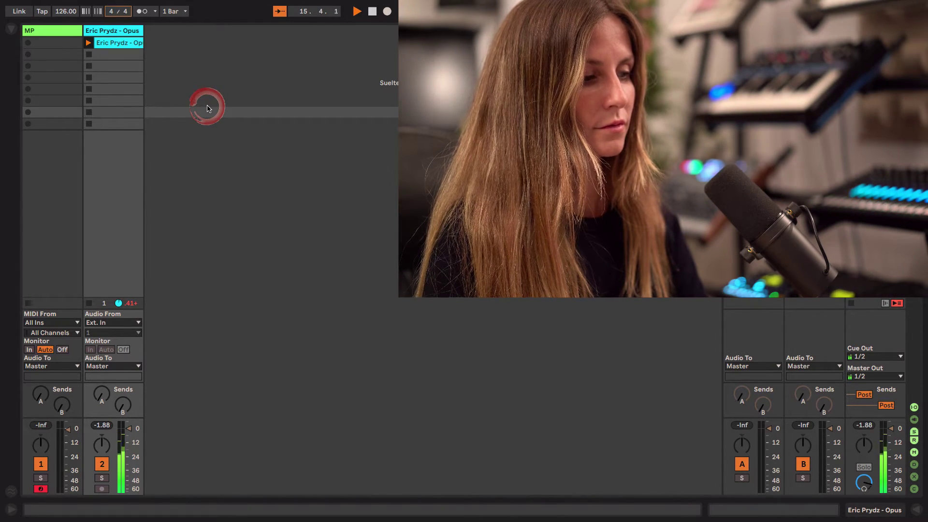
key(space)
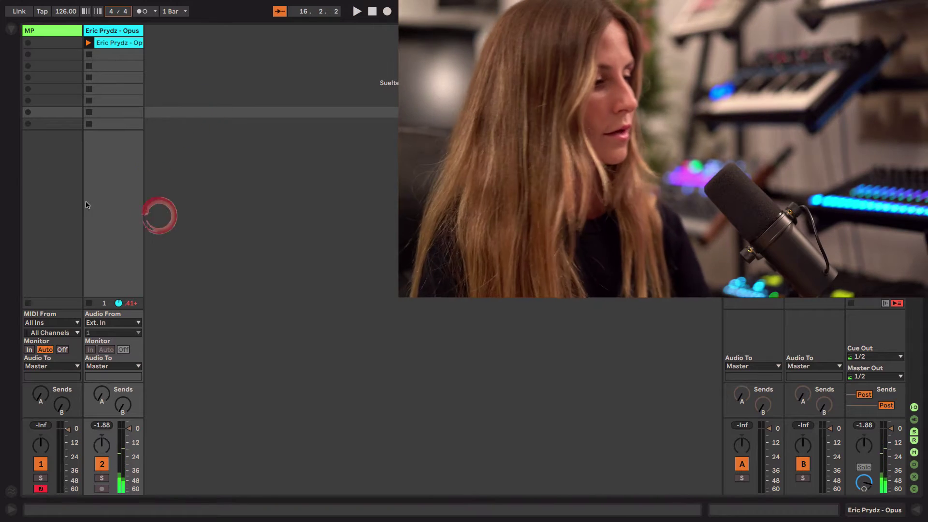
click(90, 91)
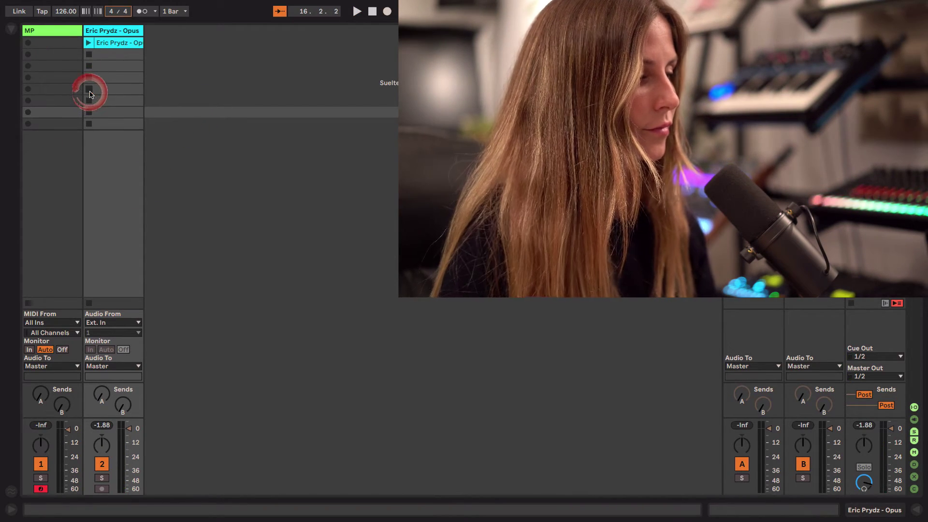
- Create a one-bar MIDI clip in the MP track's first slot and record F#3, F#4, A3 and C#4, one per beat
click(52, 45)
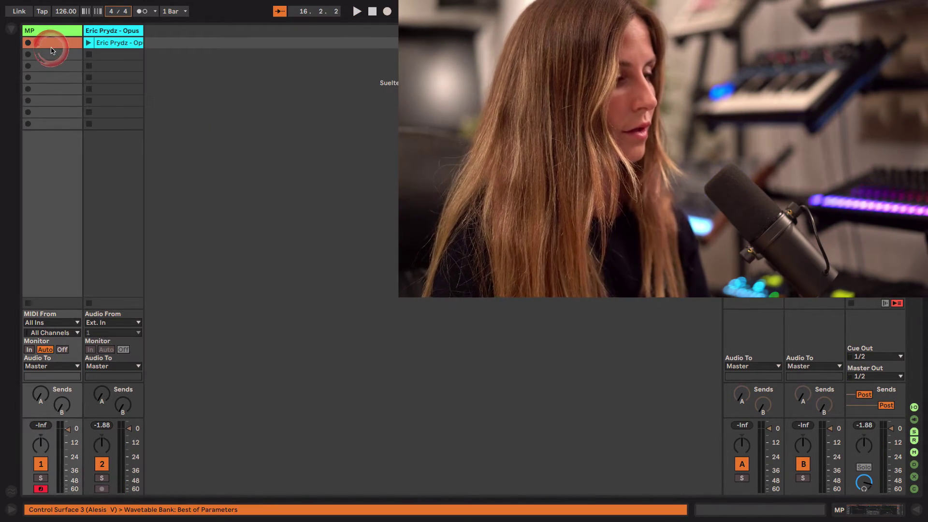
double_click(51, 49)
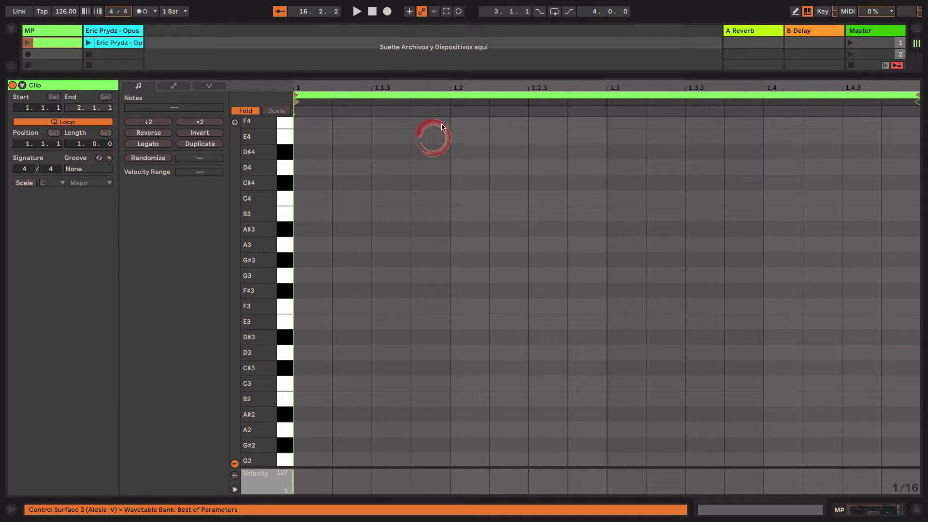
click(318, 65)
click(457, 11)
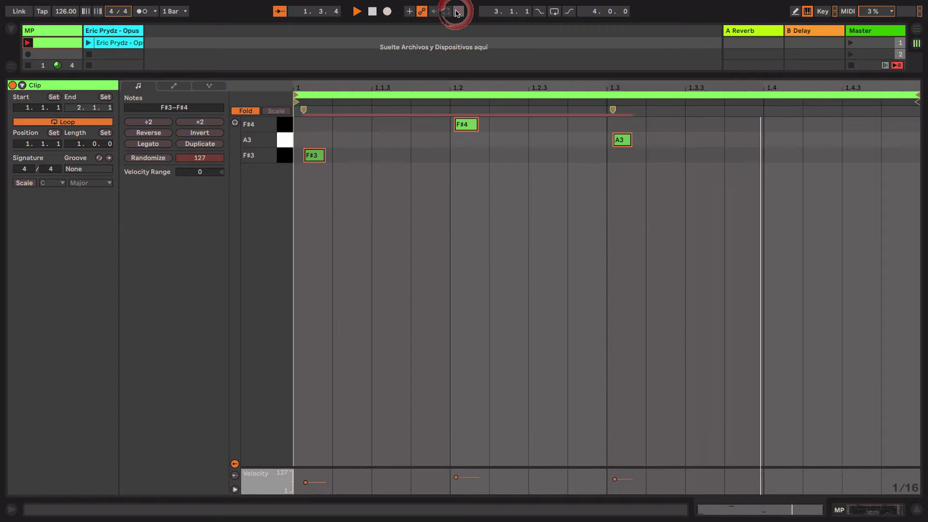
- Quantize all recorded notes in the clip to the grid
click(531, 335)
key(ctrl+a)
key(ctrl+u)
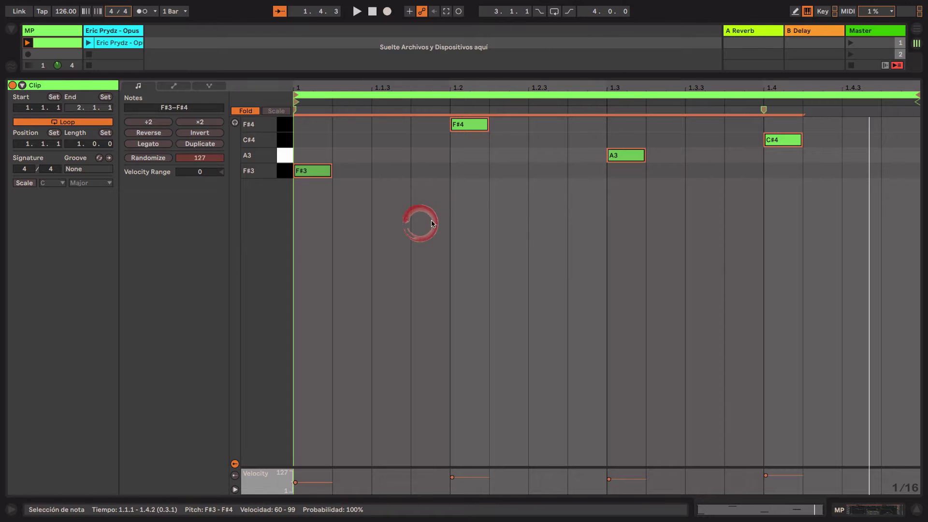
- Duplicate the clip's loop twice to extend the four-note pattern to 4 bars
key(ctrl+d)
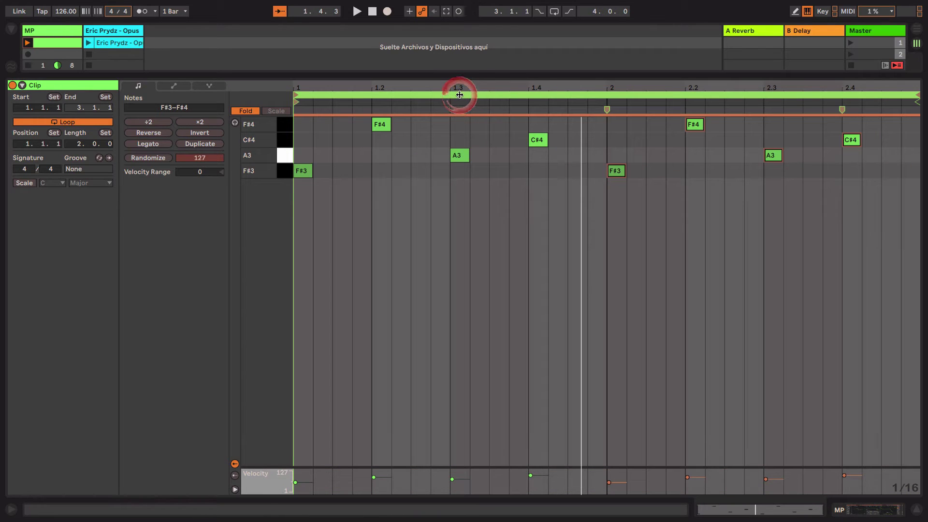
click(459, 95)
key(ctrl+d)
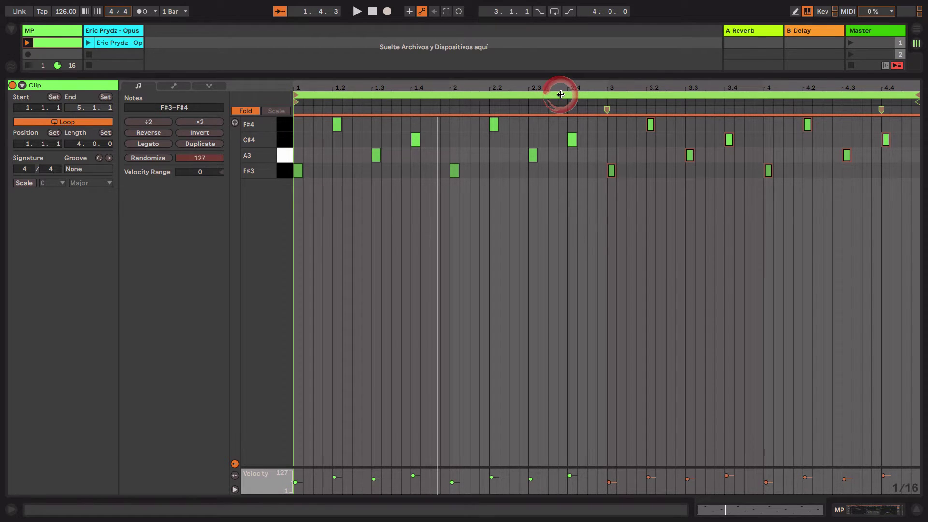
- Try moving the first F#4 note onto the opening beat above the F#3 note, and undo the move
click(298, 172)
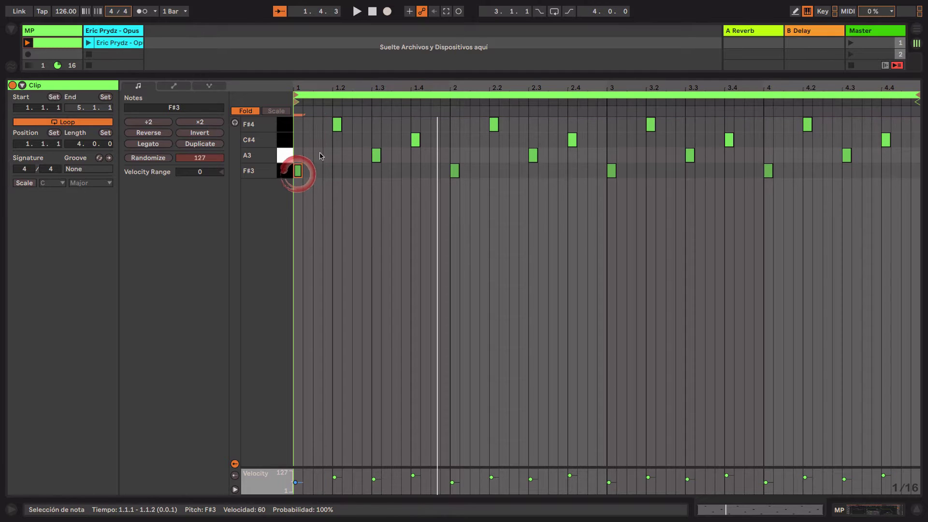
shift+click(336, 130)
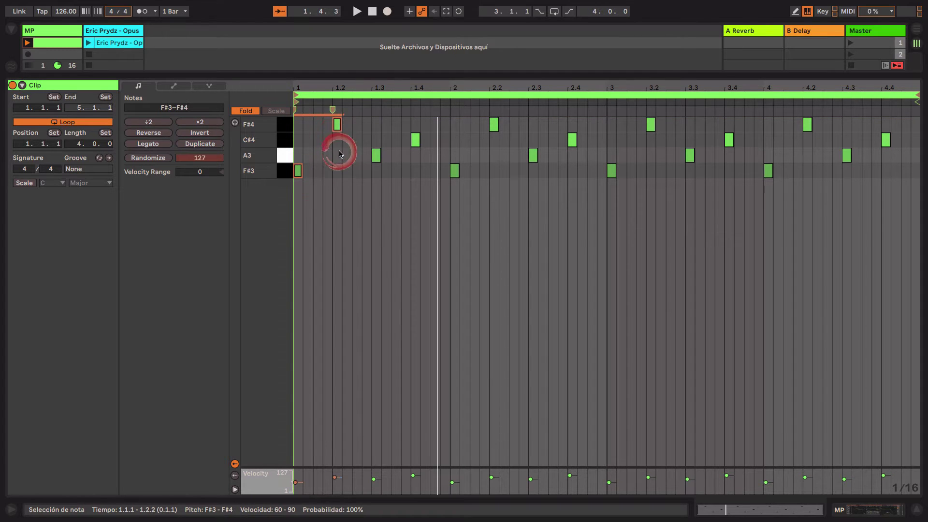
click(339, 187)
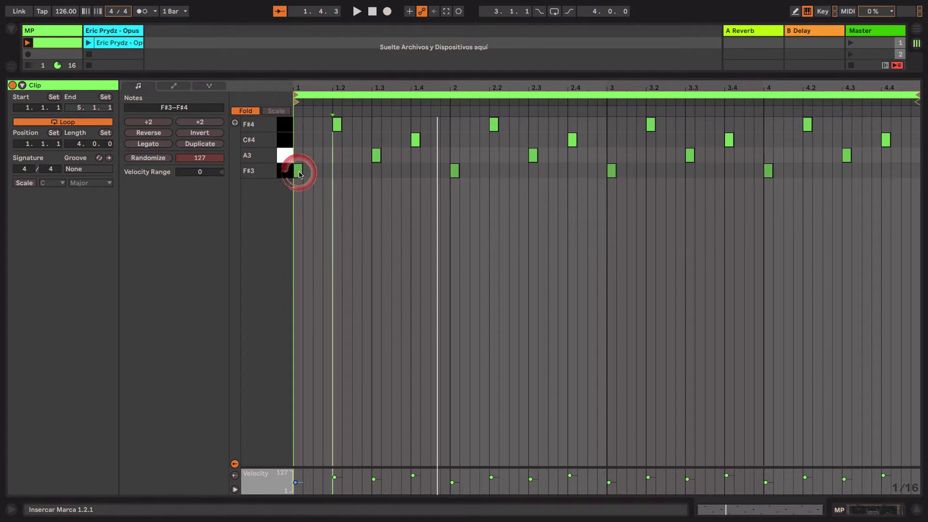
click(337, 126)
drag(352, 122, 314, 140)
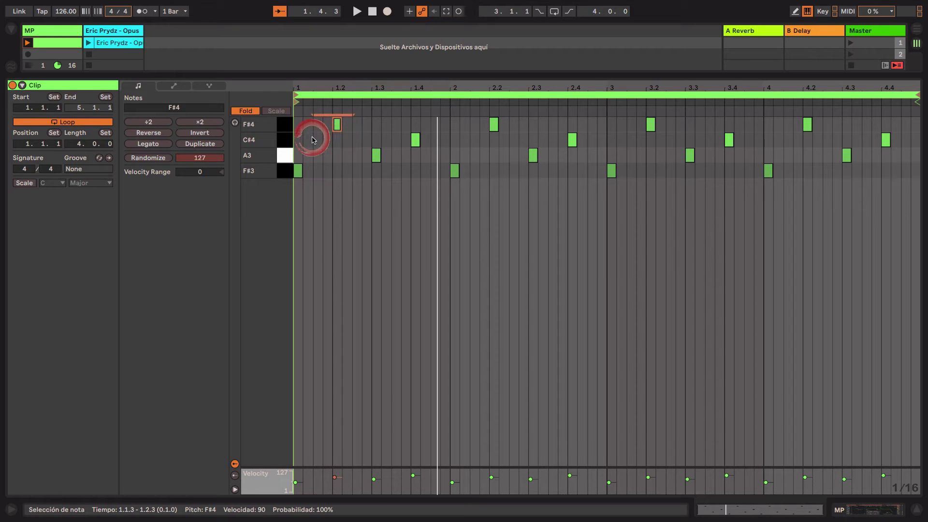
click(344, 192)
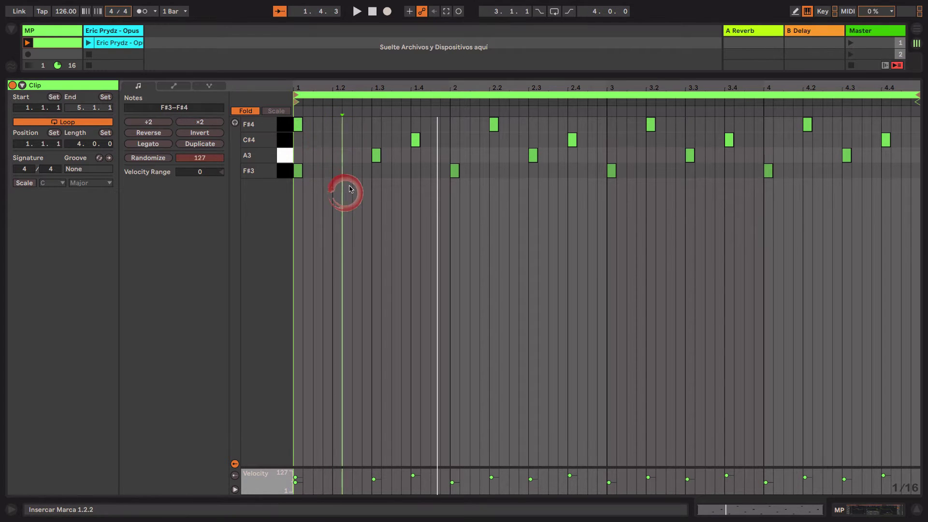
key(ctrl+z)
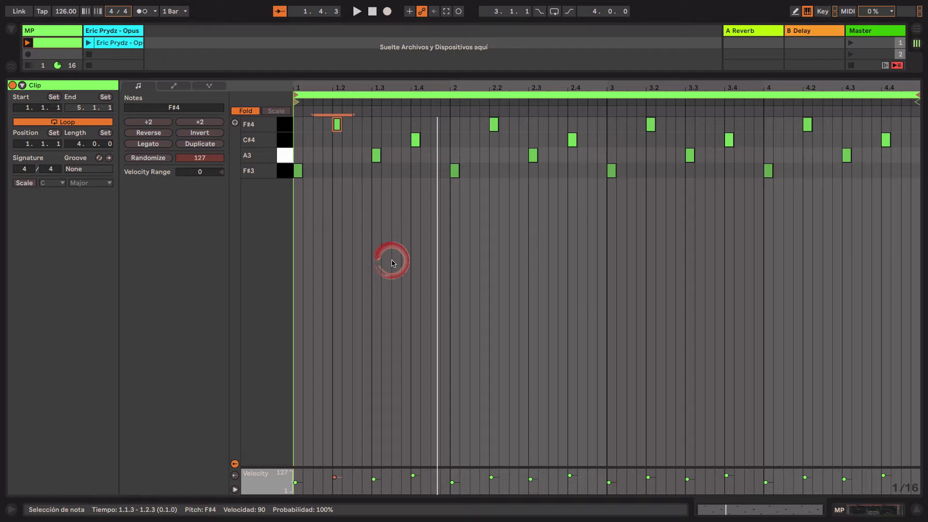
click(448, 244)
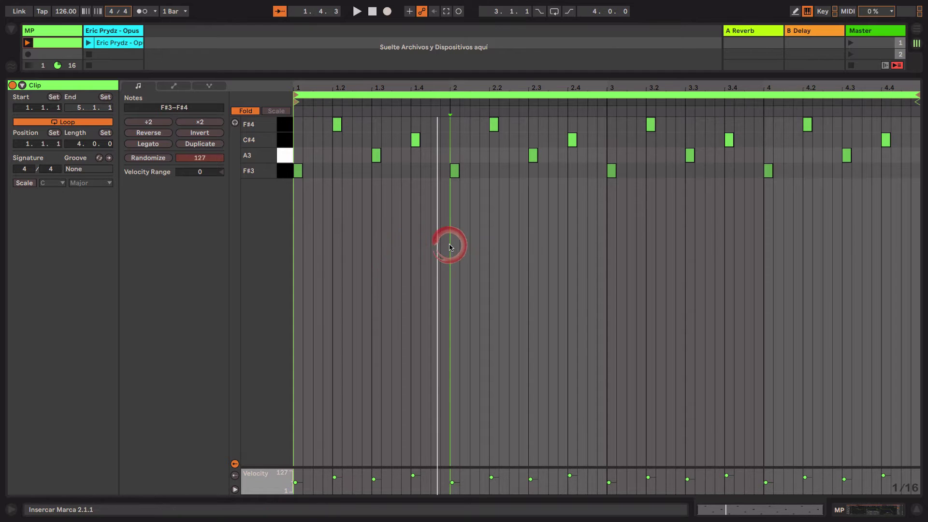
click(677, 95)
click(825, 126)
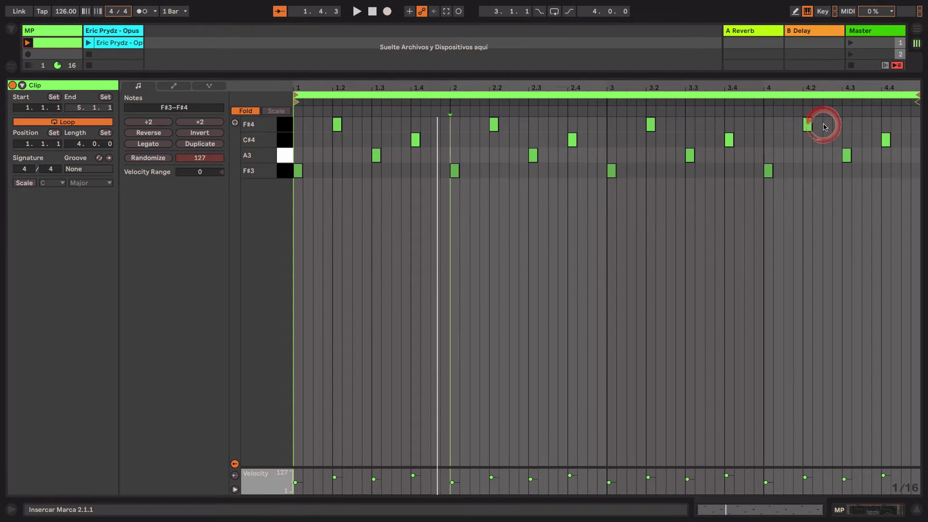
click(472, 199)
click(397, 182)
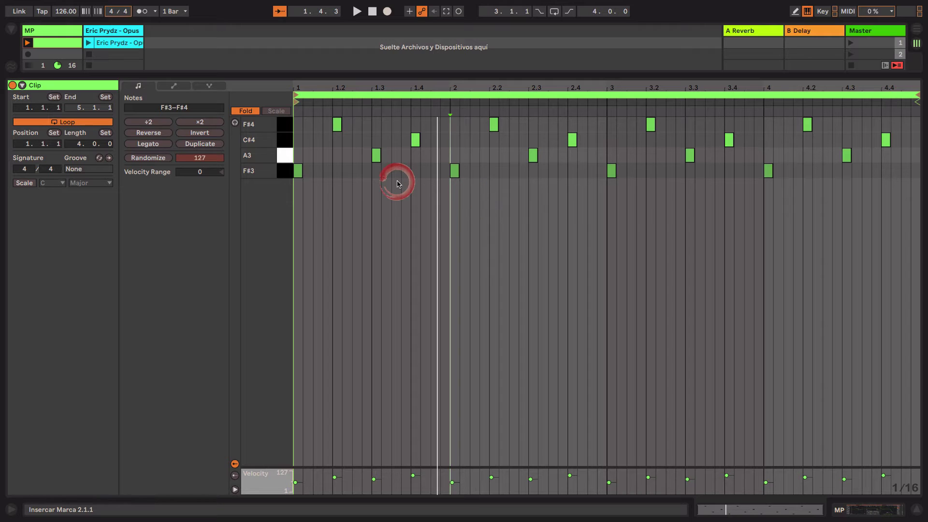
click(560, 96)
click(190, 173)
click(10, 188)
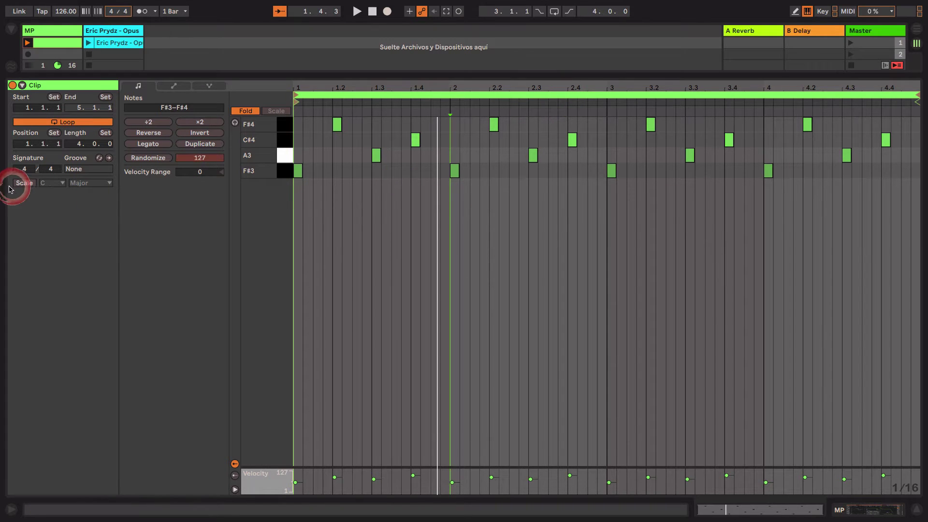
- Enable the clip's scale as F#/Gb Minor and show only the scale's notes in the piano roll
click(22, 184)
click(62, 183)
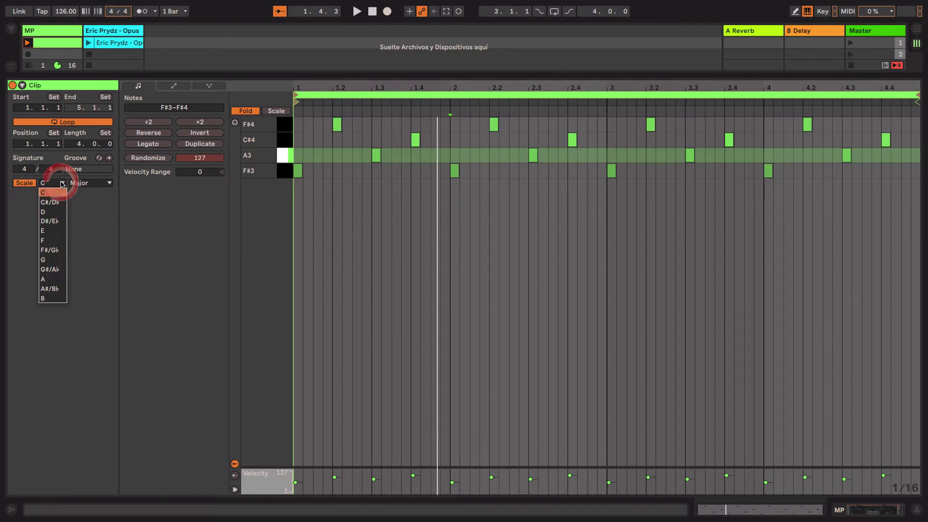
click(52, 251)
click(90, 184)
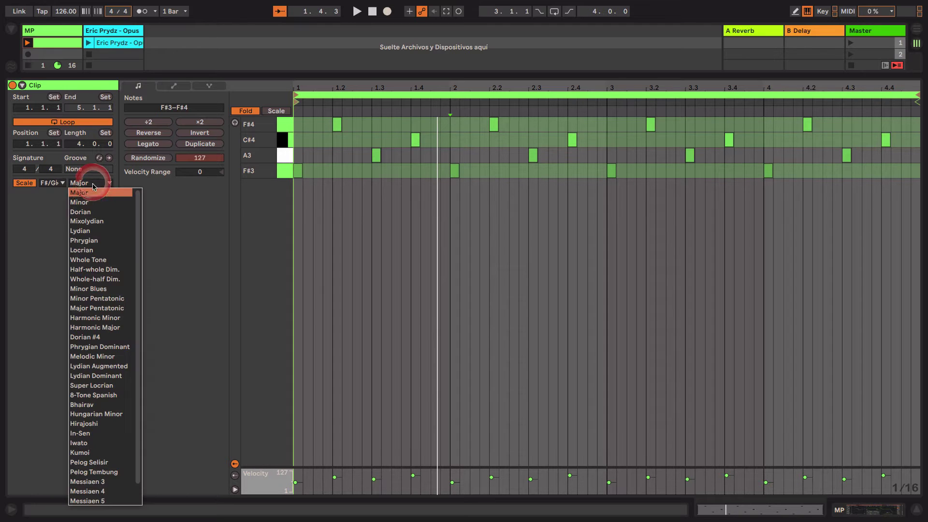
click(81, 202)
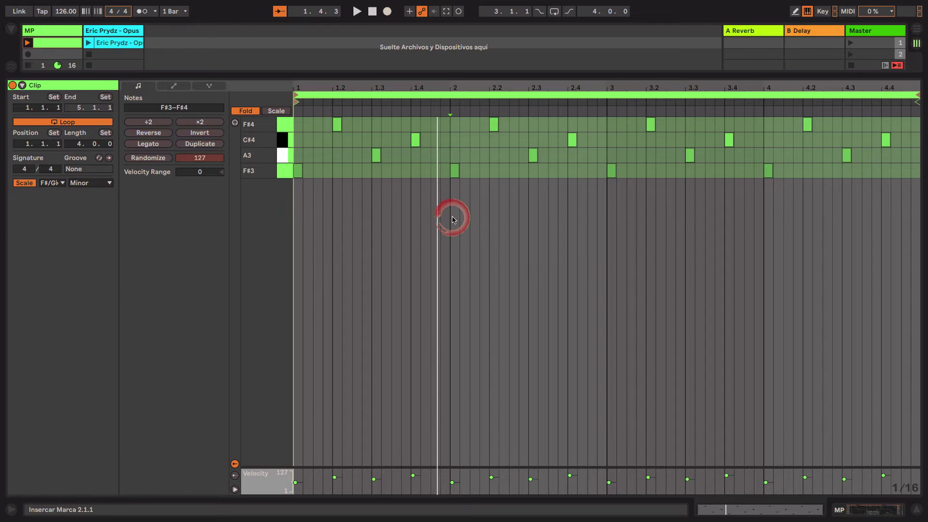
click(275, 111)
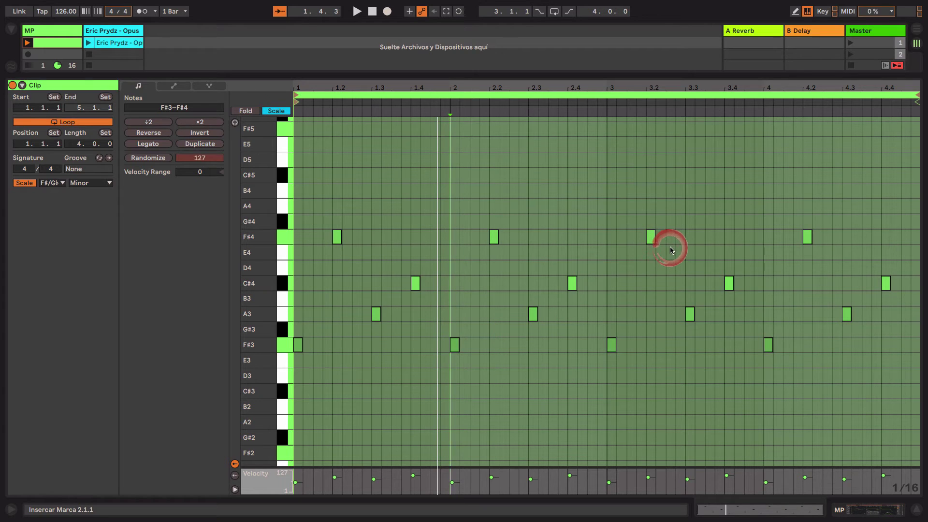
- Duplicate the clip's loop to extend the pattern to 8 bars
click(535, 96)
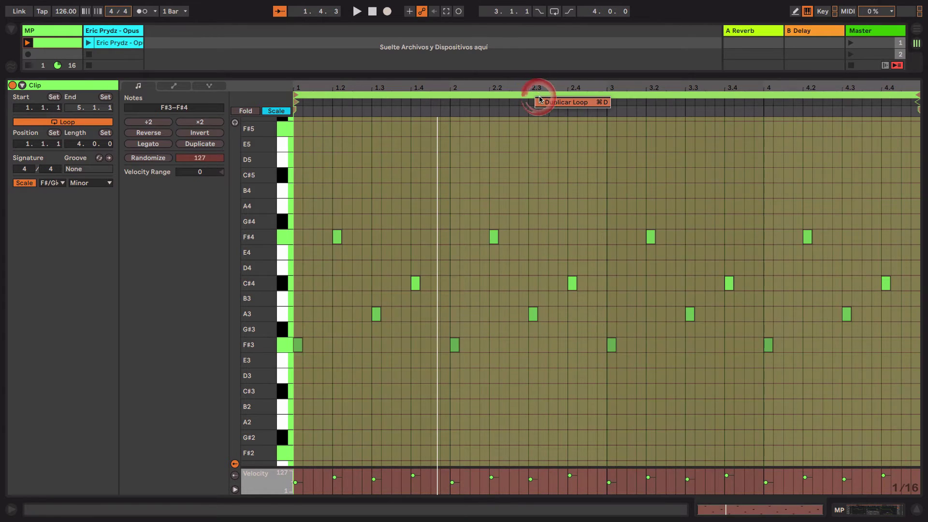
key(ctrl+d)
click(599, 168)
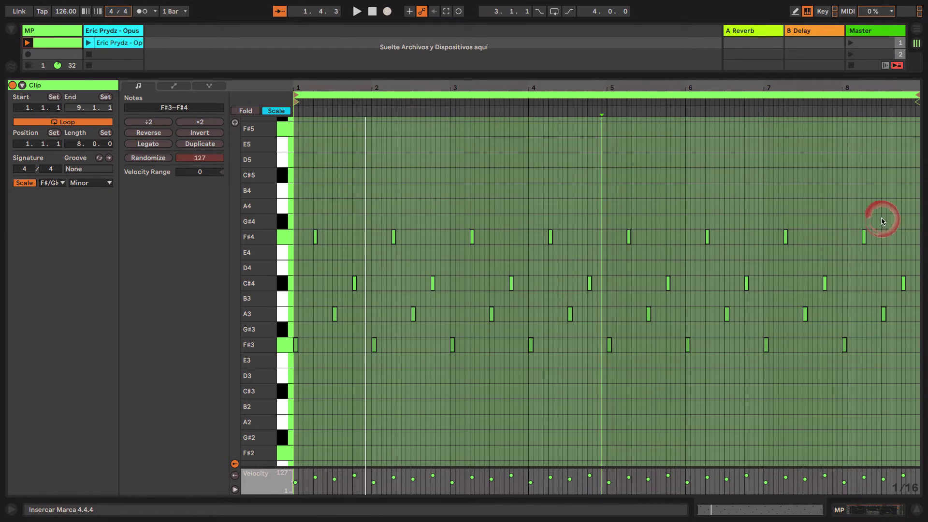
- Raise the four F#4 notes in bars 5 to 8 to G#4
click(609, 344)
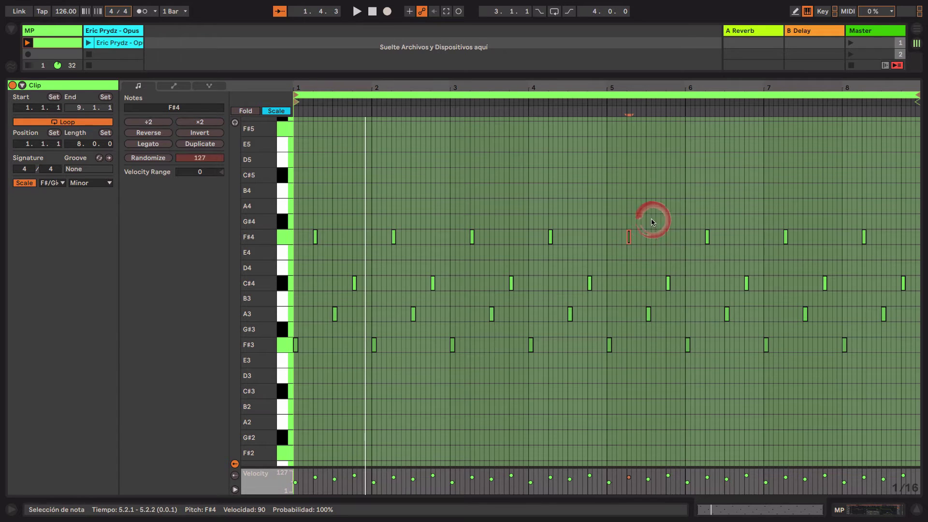
drag(652, 219, 623, 251)
key(Up)
drag(707, 236, 716, 221)
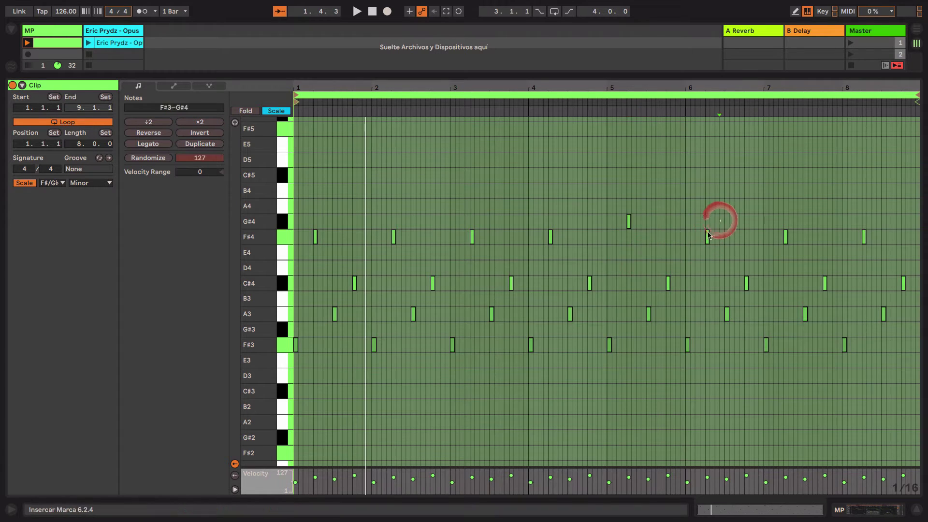
click(784, 235)
key(Up)
click(864, 237)
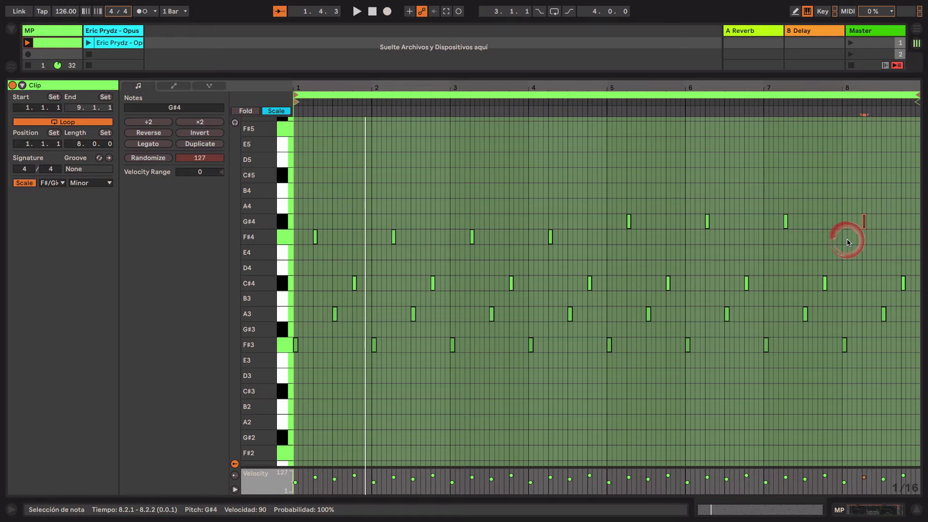
key(Up)
- Play the eight-bar clip through to hear the pattern with the G#4 variation
click(637, 220)
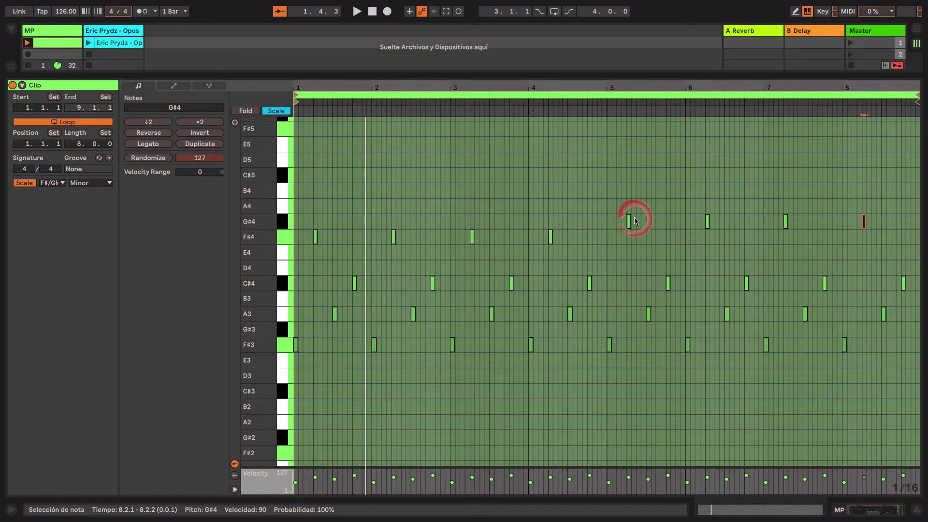
click(649, 317)
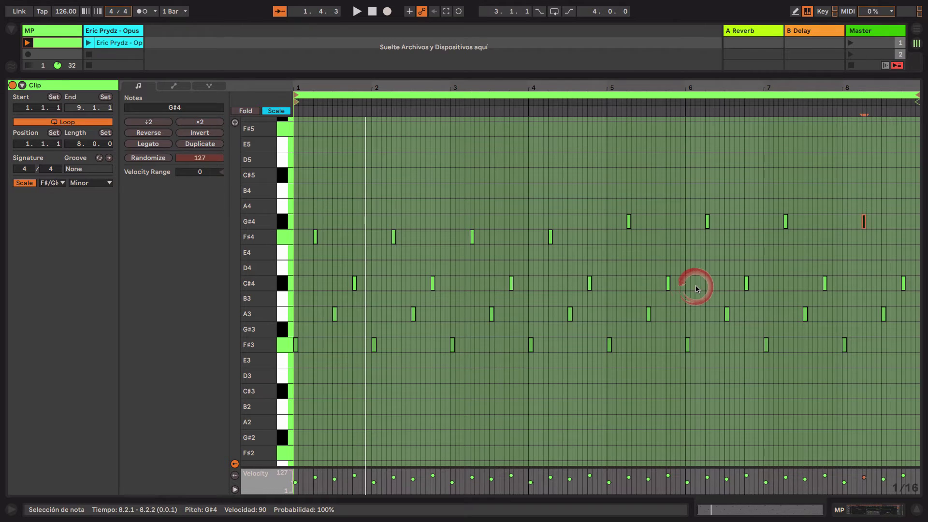
key(space)
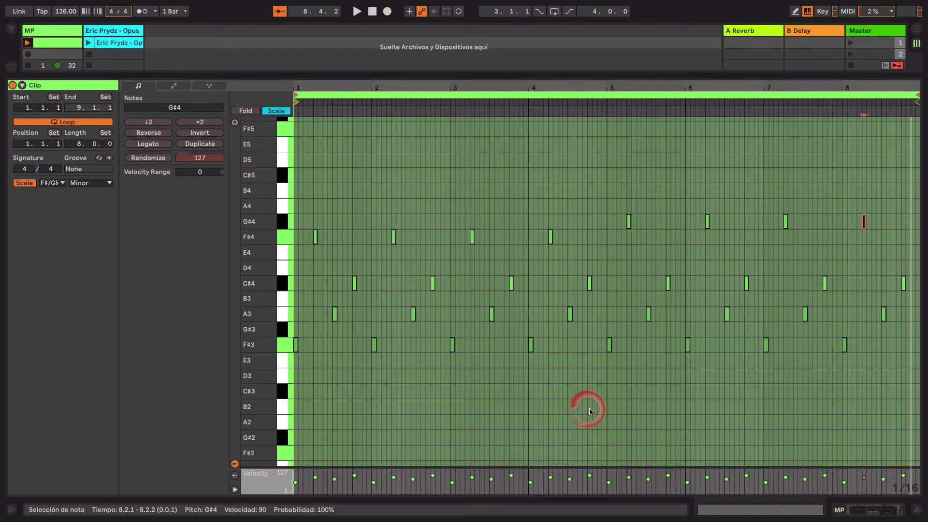
- Duplicate the clip's loop to extend the sequence to 16 bars
click(547, 95)
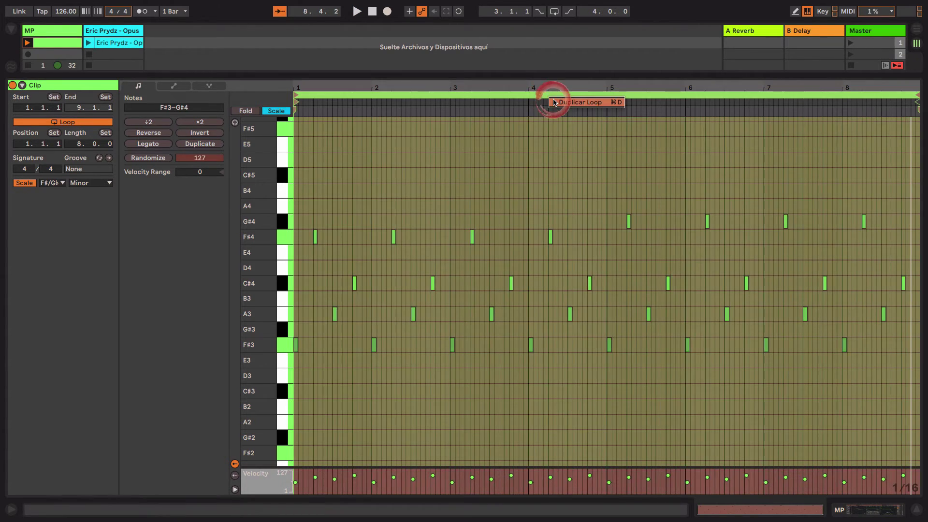
key(ctrl+d)
click(637, 196)
click(699, 227)
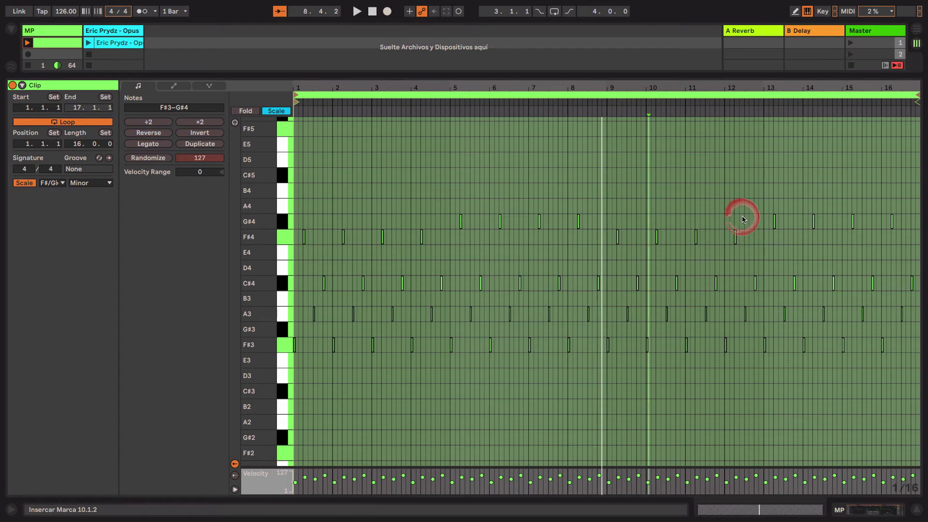
- Raise the four F#4 notes in bars 9 to 12 to A4 and play the clip from the end of bar 8
drag(741, 215, 608, 249)
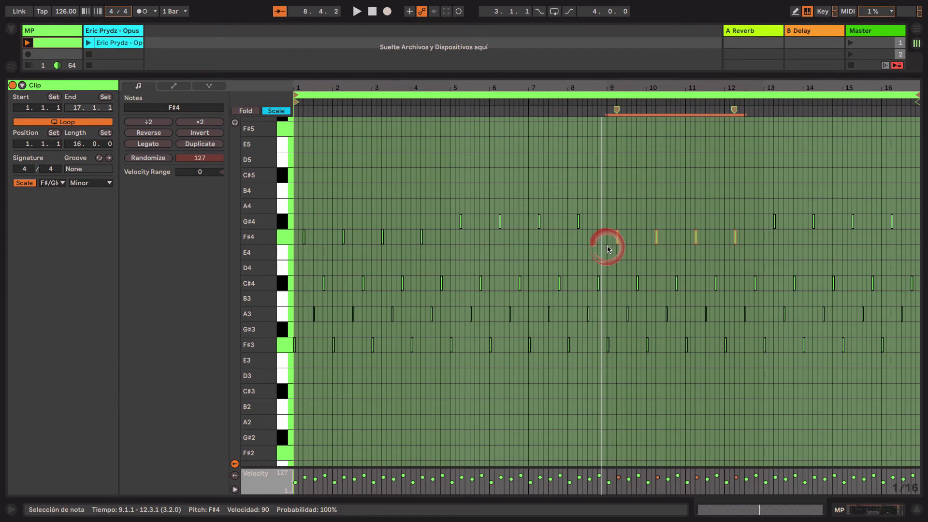
key(Up)
key(Up)
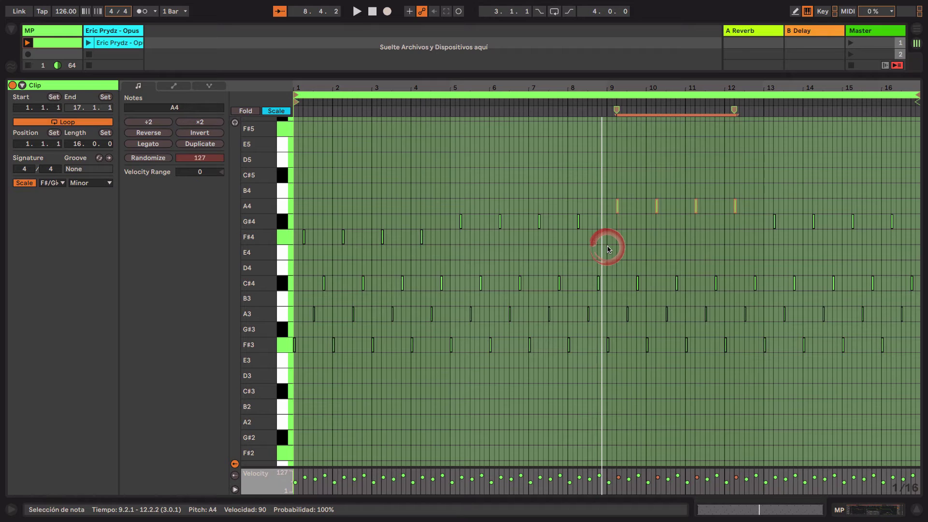
click(602, 102)
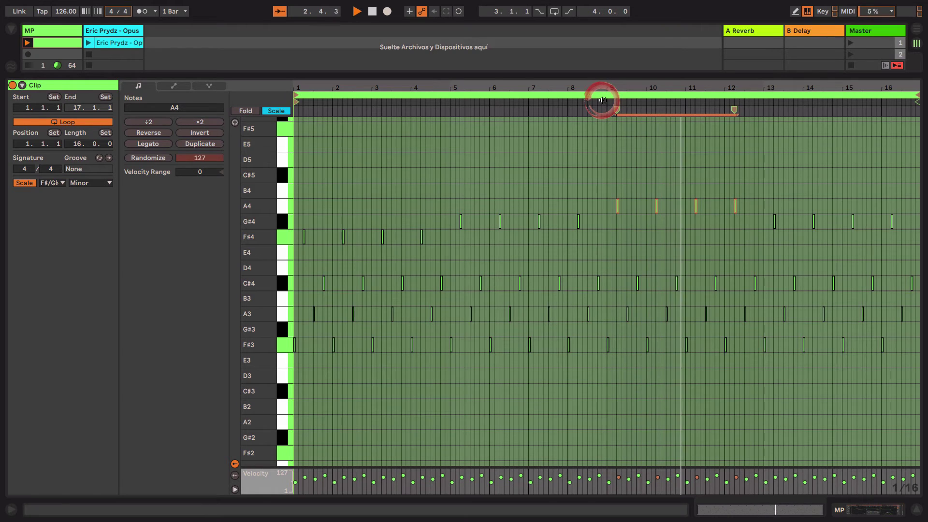
- Raise the four C#4 notes in bars 13 to 16 to D4 and play the change from bar 12
drag(793, 87, 803, 160)
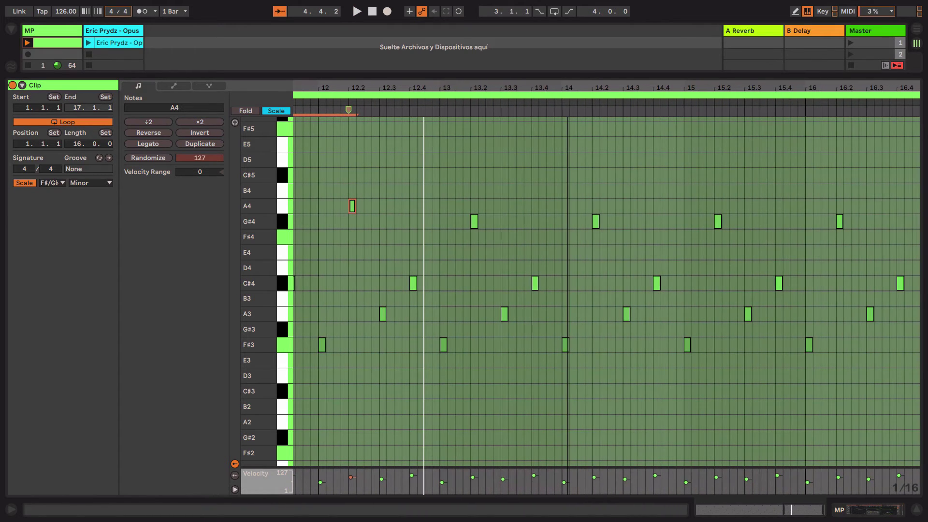
drag(580, 83, 619, 86)
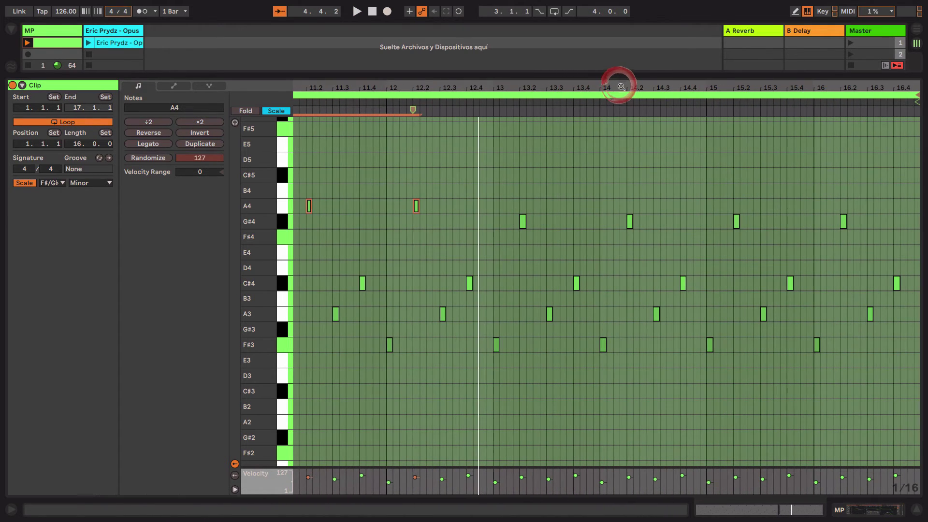
click(637, 287)
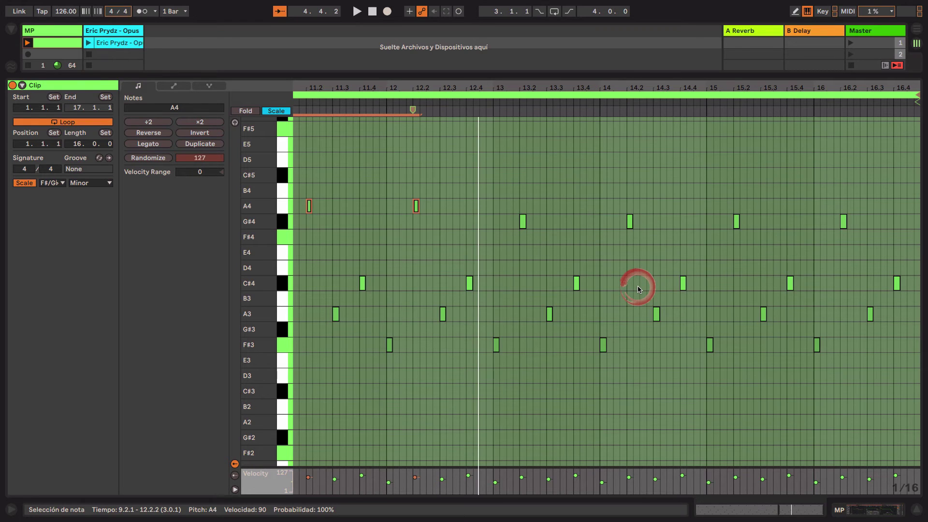
drag(908, 265, 555, 296)
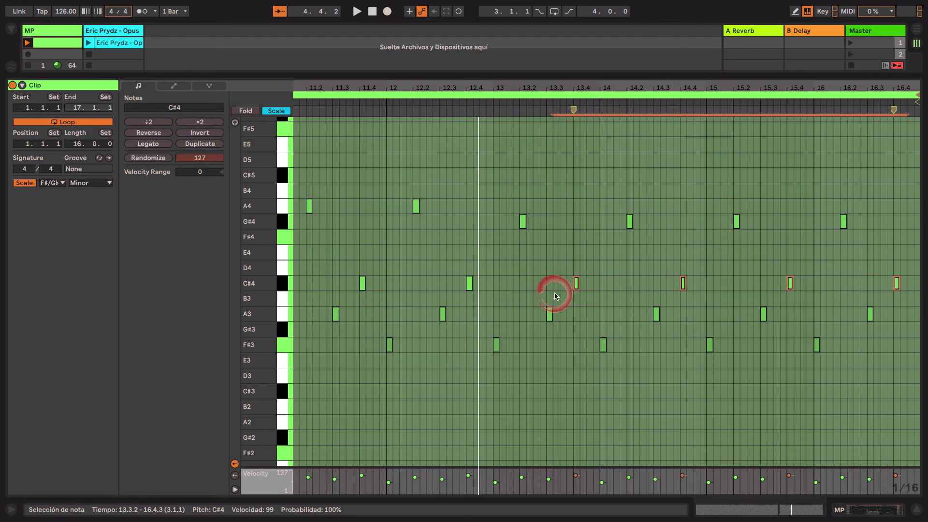
key(Up)
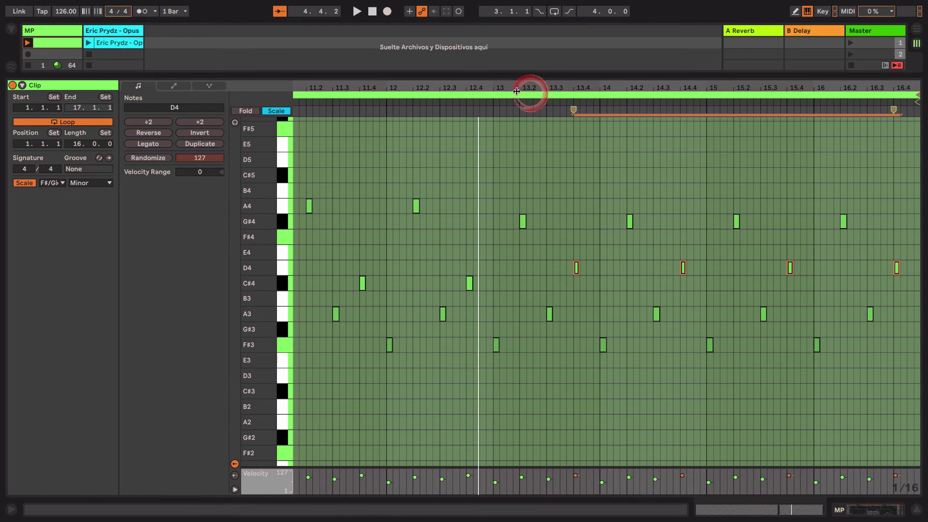
click(469, 101)
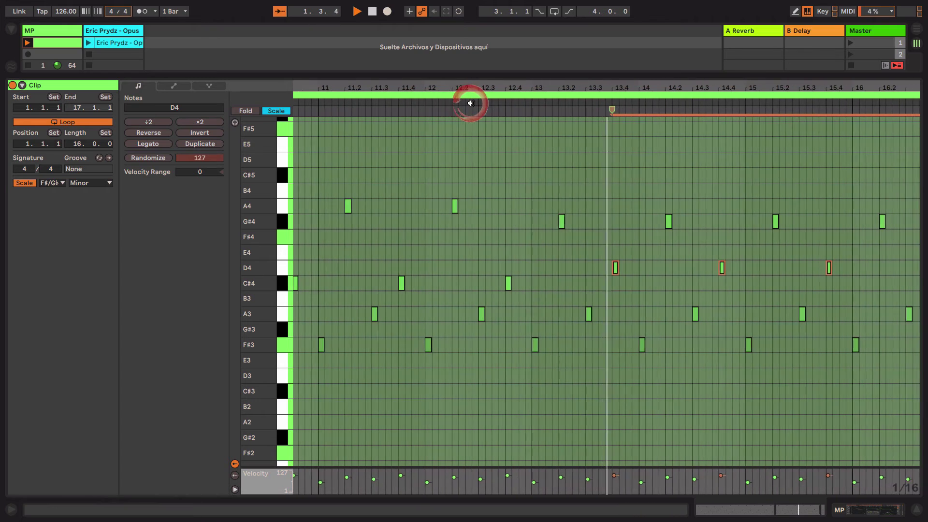
- Raise the four G#4 notes in bars 13 to 16 to A4, play the result from bar 12, and clear the note selection
drag(876, 195, 525, 231)
key(Up)
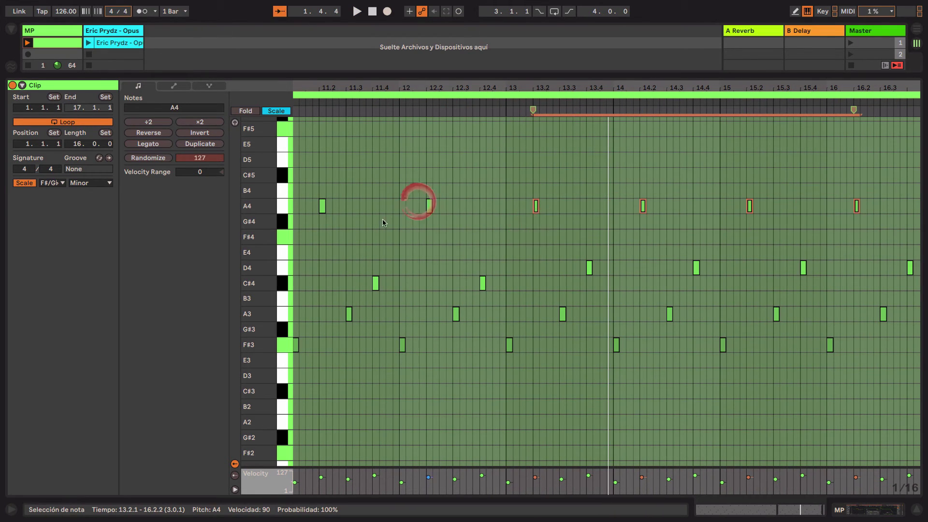
click(425, 97)
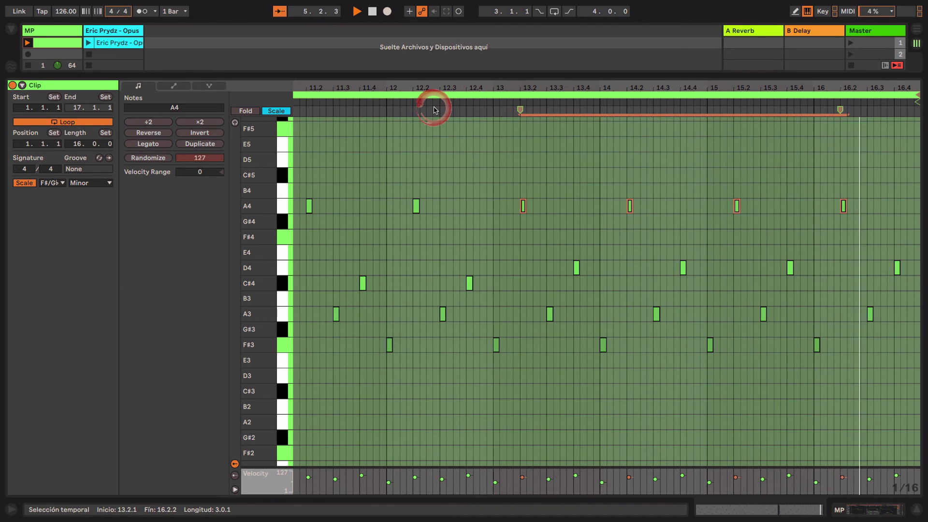
mouse_move(434, 110)
mouse_down()
mouse_move(458, 120)
mouse_move(617, 83)
mouse_move(809, 107)
mouse_up()
click(915, 329)
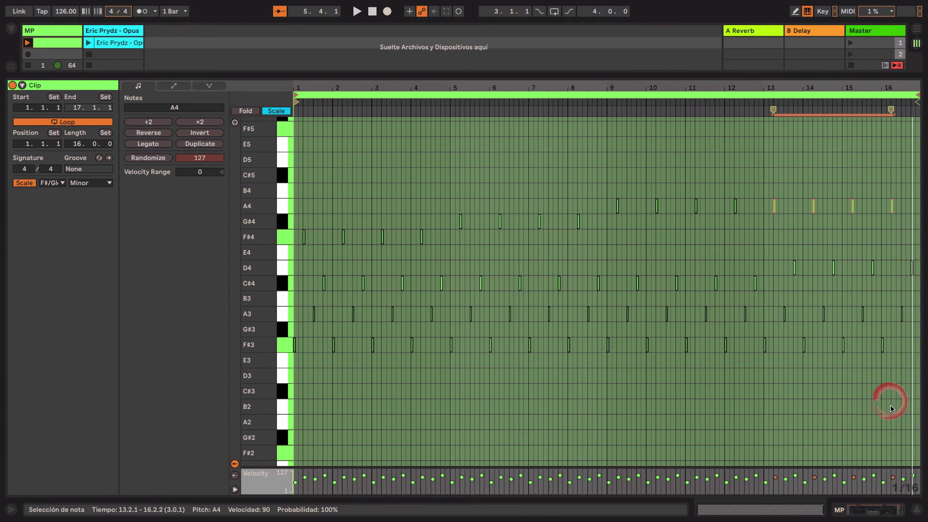
click(899, 408)
click(367, 263)
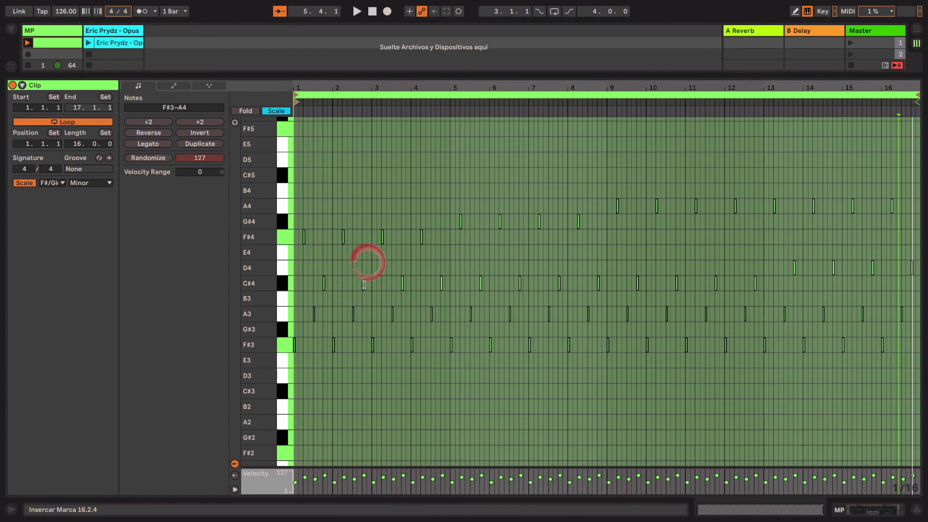